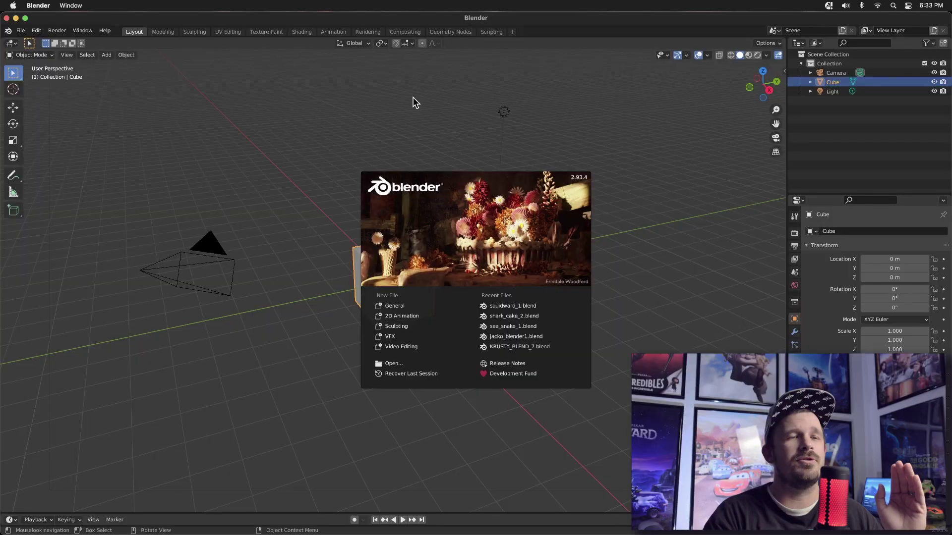
Start a new Sculpting file and turn on the Statistics overlay in the viewport.
left_click(396, 327)
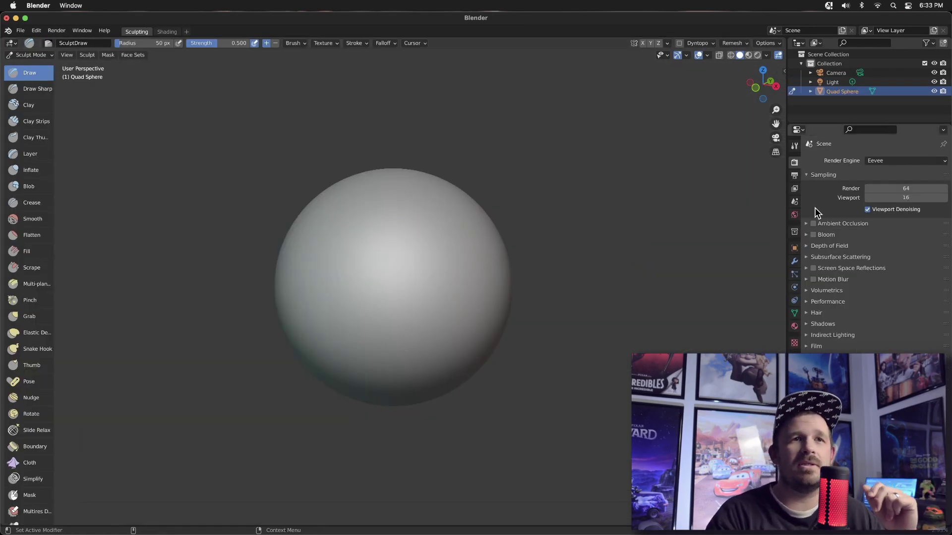
left_click(707, 55)
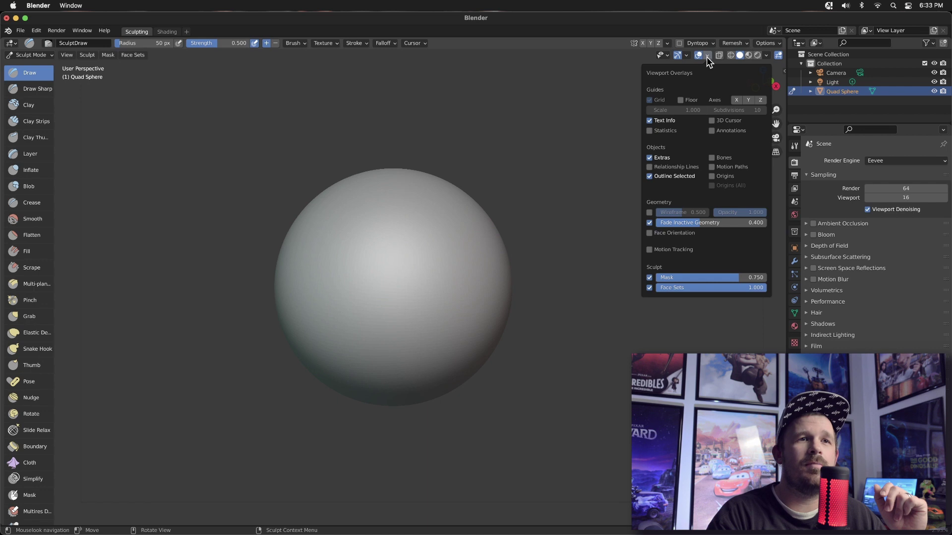
left_click(650, 132)
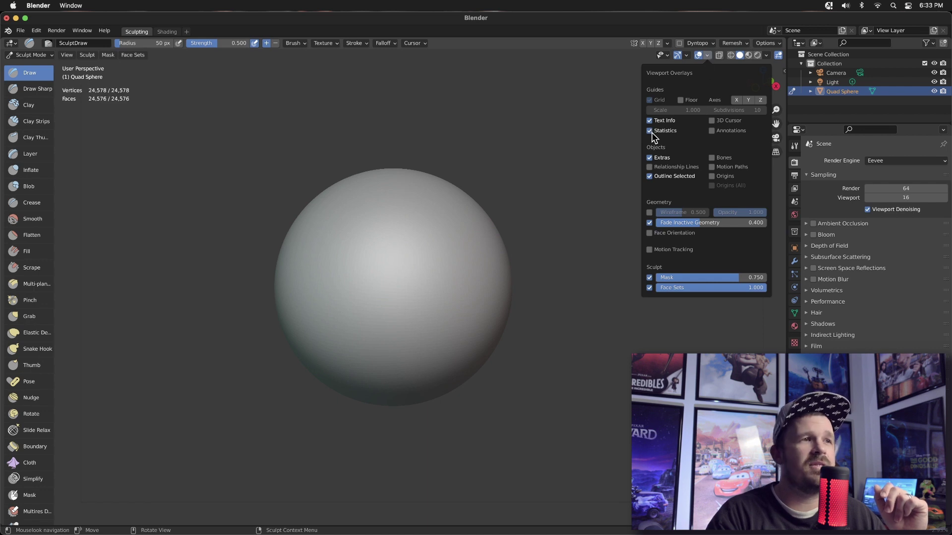
Choose the Clay Strips brush and try test strokes on the front of the unmodified sphere, undoing each one.
left_click(38, 122)
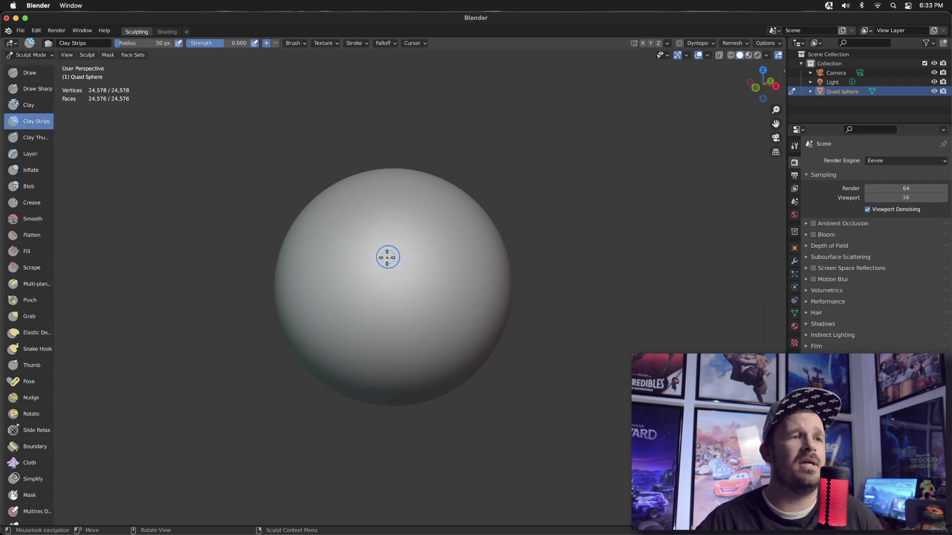
mouse_move(387, 257)
left_mouse_down()
mouse_move(378, 270)
mouse_move(410, 266)
left_mouse_up()
key("ctrl+z")
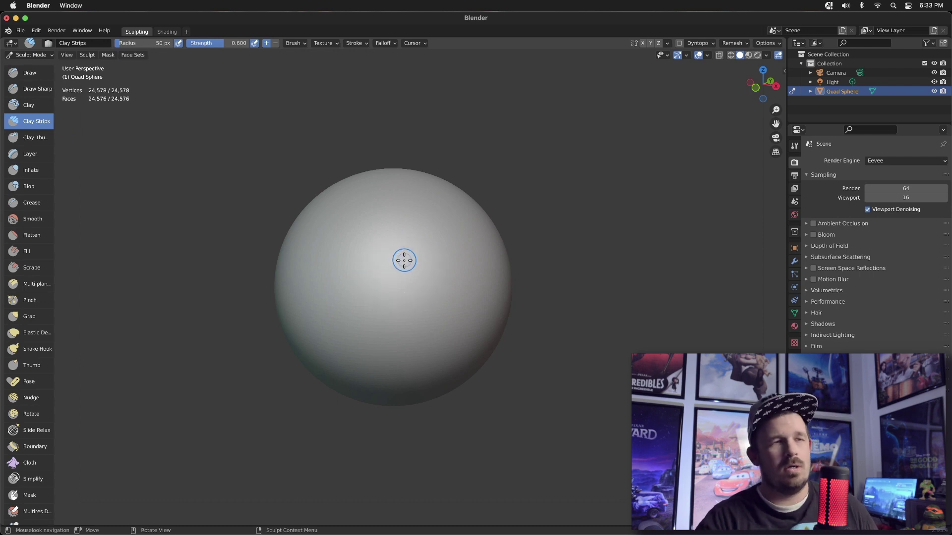
left_click_drag(404, 257, 426, 250)
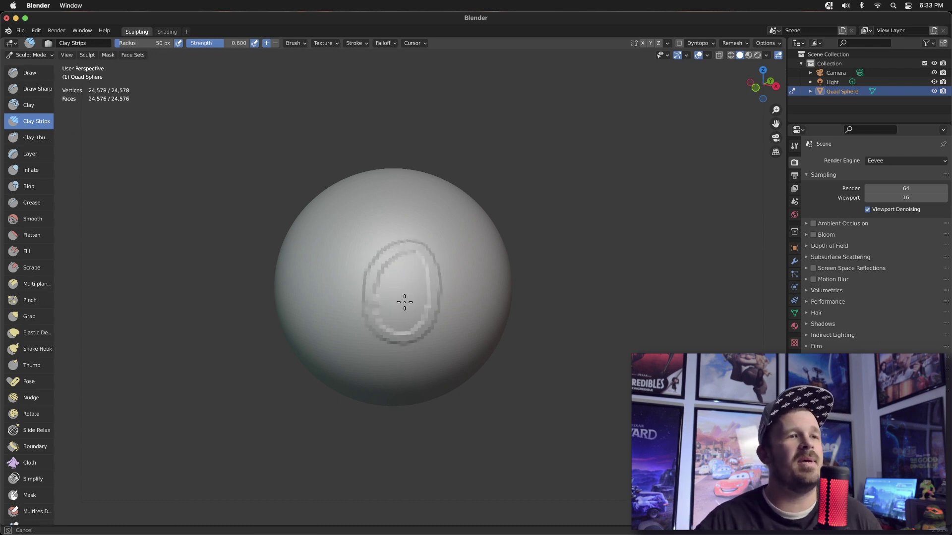
key("ctrl+z")
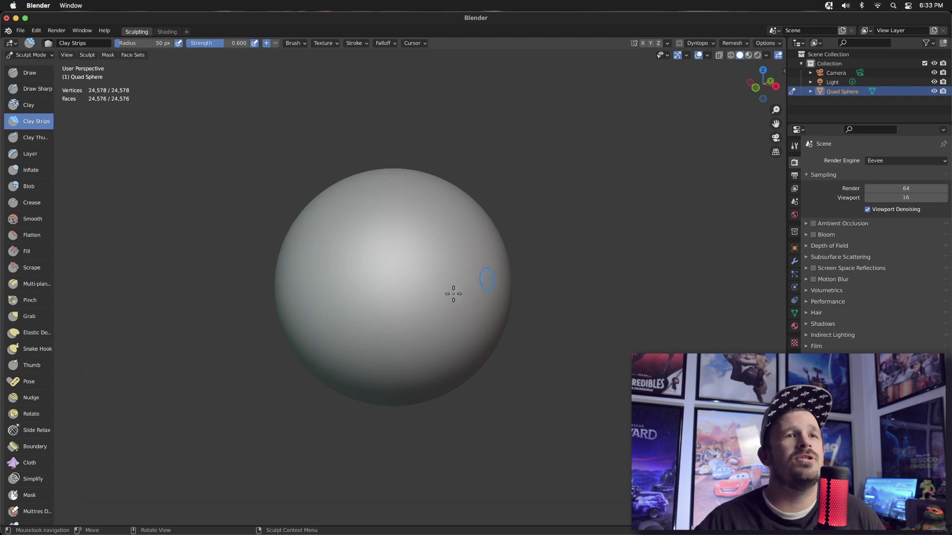
Add a Multiresolution modifier to the Quad Sphere and subdivide it to level 1.
left_click(794, 262)
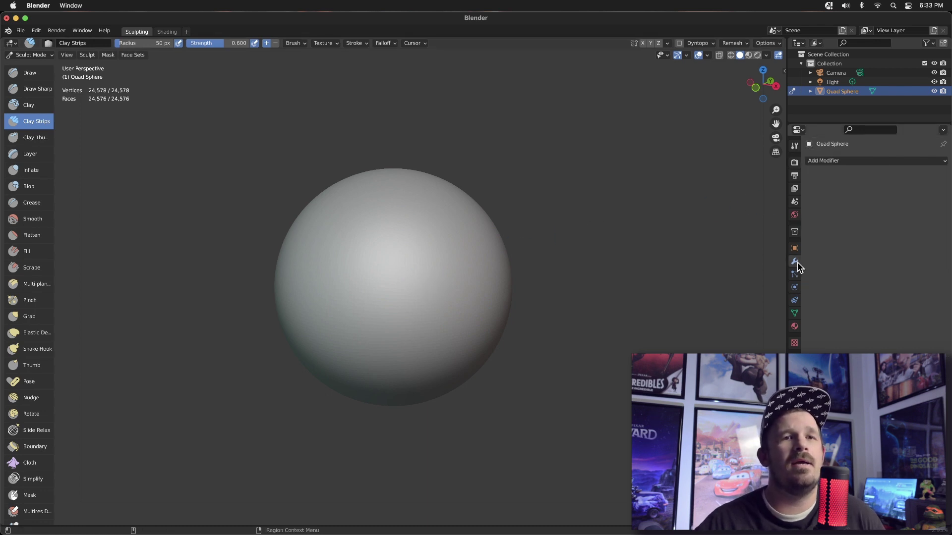
left_click(833, 160)
left_click(773, 279)
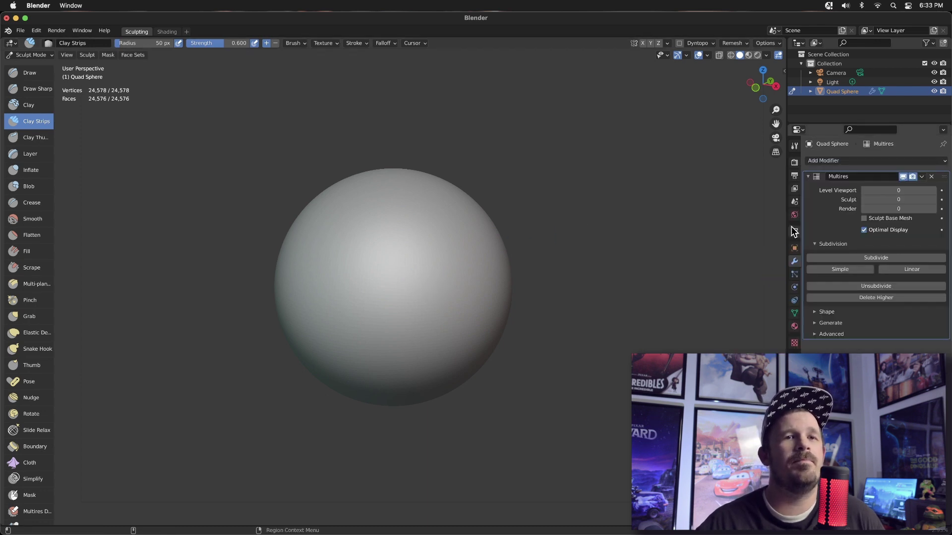
left_click(876, 258)
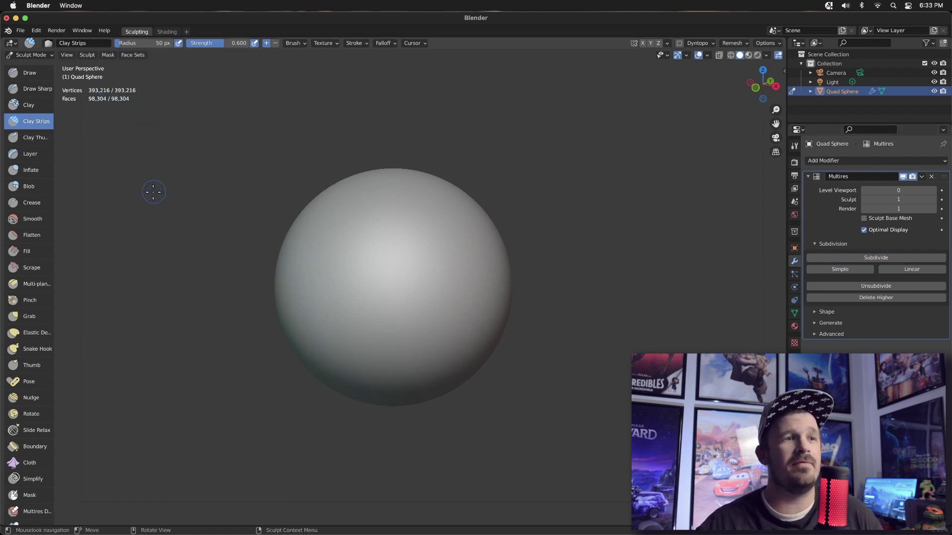
Try overlapping looping Clay Strips strokes on the sphere at subdivision level 1, and undo them all.
mouse_move(434, 261)
left_mouse_down()
mouse_move(444, 265)
mouse_move(438, 253)
mouse_move(388, 342)
mouse_move(406, 261)
left_mouse_up()
mouse_move(438, 223)
left_mouse_down()
mouse_move(452, 248)
mouse_move(446, 229)
left_mouse_up()
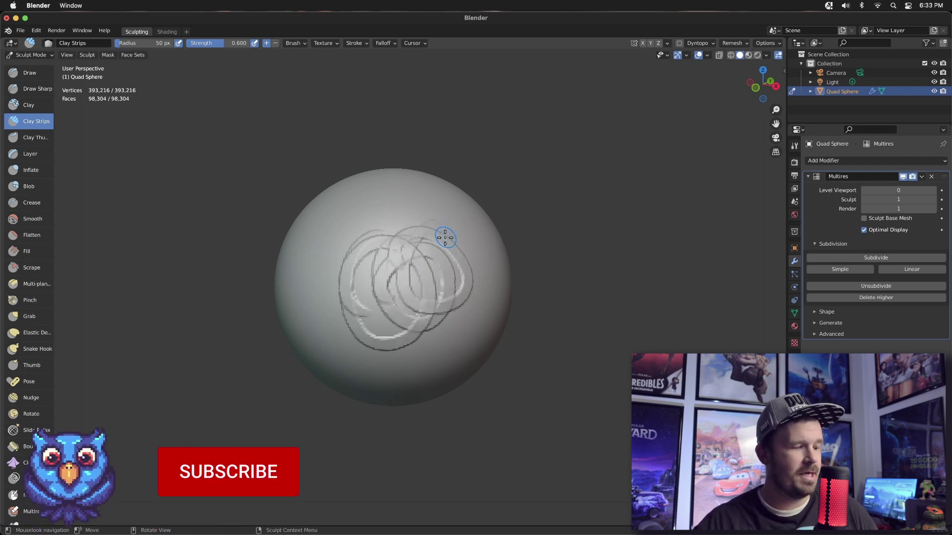
key("super+z")
key("super+z")
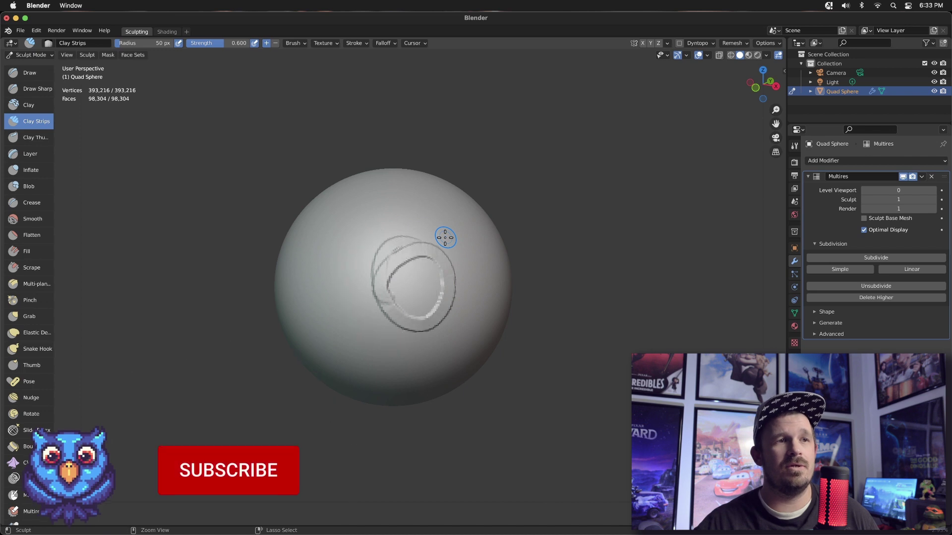
key("super+z")
key("super+z")
key("super+z")
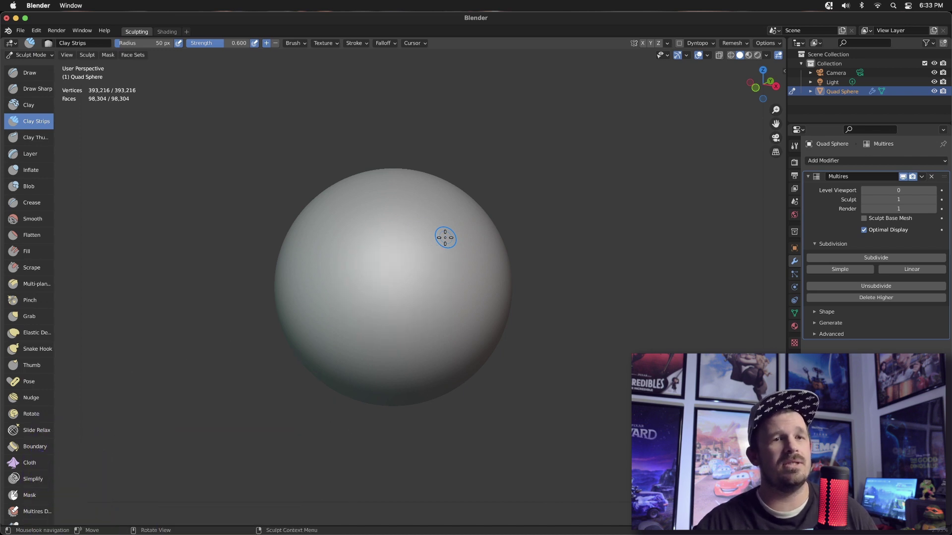
Subdivide the Multires modifier to level 2 and try zigzag Clay Strips strokes on the sphere, undoing them.
left_click(857, 255)
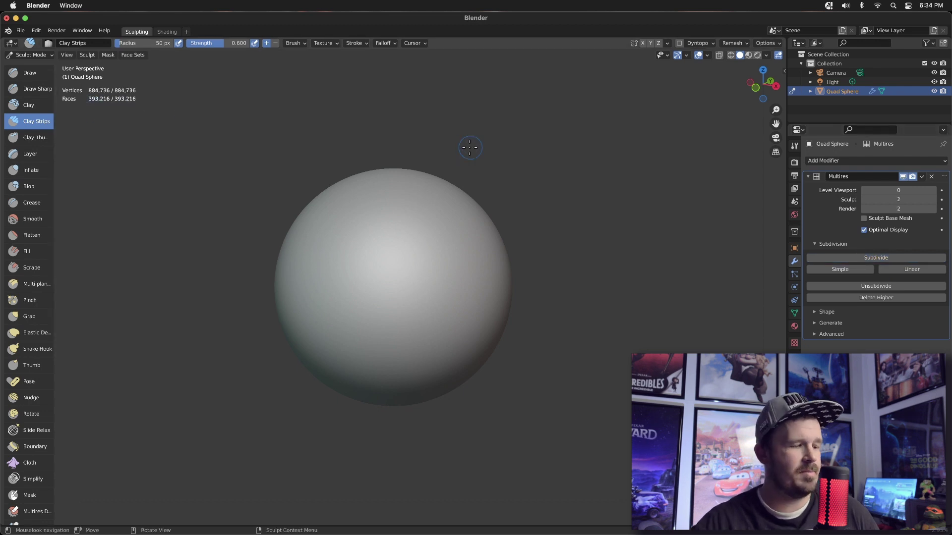
mouse_move(406, 249)
left_mouse_down()
mouse_move(372, 253)
mouse_move(379, 250)
mouse_move(366, 295)
mouse_move(454, 293)
mouse_move(469, 263)
left_mouse_up()
key("ctrl+z")
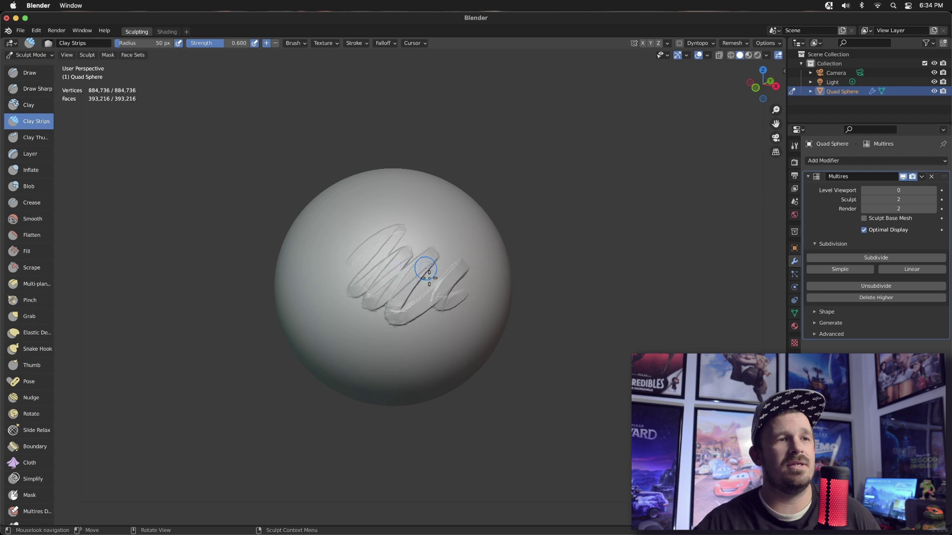
key("super+z")
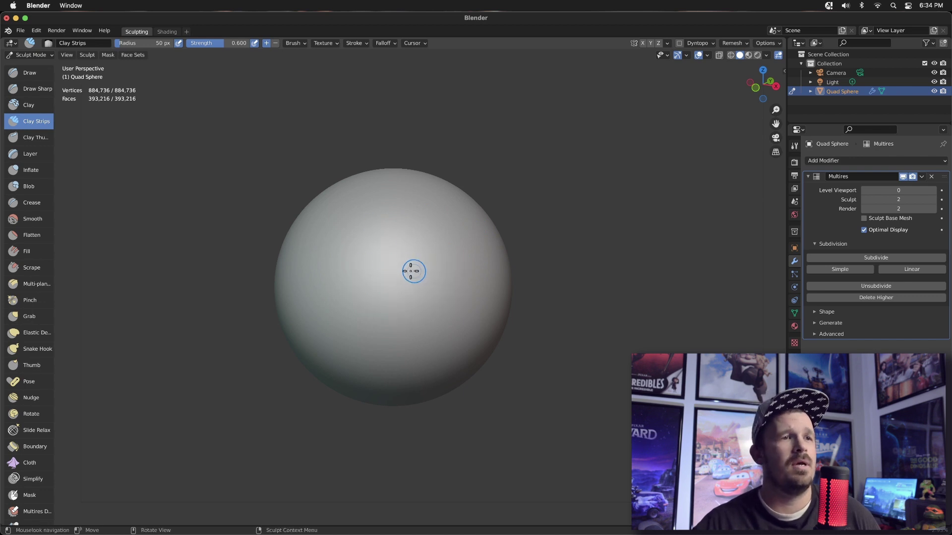
mouse_move(393, 255)
left_mouse_down()
mouse_move(383, 300)
mouse_move(483, 273)
mouse_move(488, 248)
left_mouse_up()
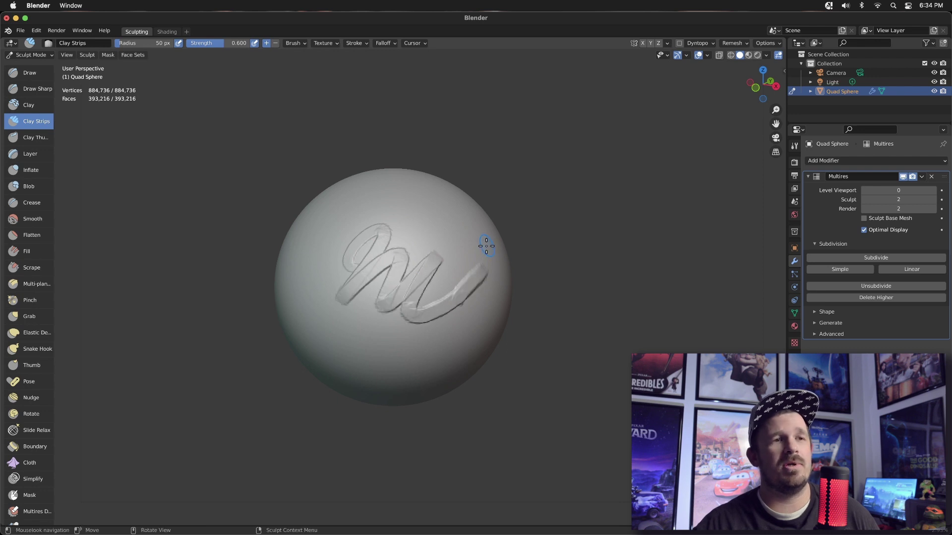
key("super+z")
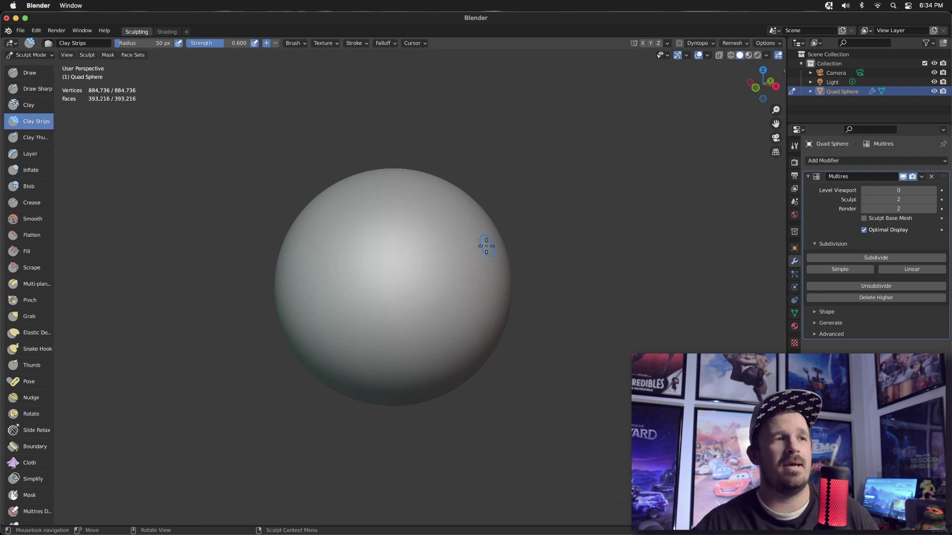
key("super+shift+z")
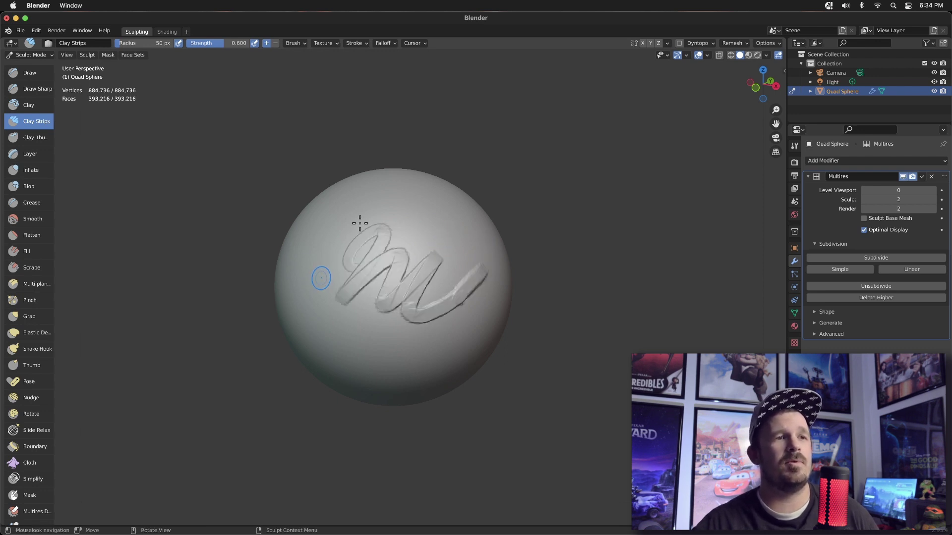
key("super+z")
key("super+z")
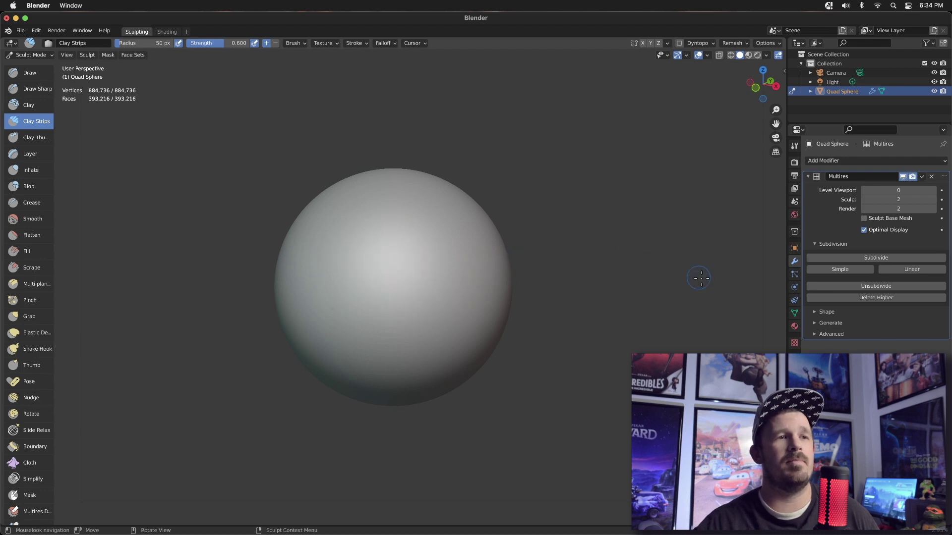
Subdivide the Multires modifier to level 3 and try several overlapping Clay Strips strokes, undoing them all.
left_click(868, 258)
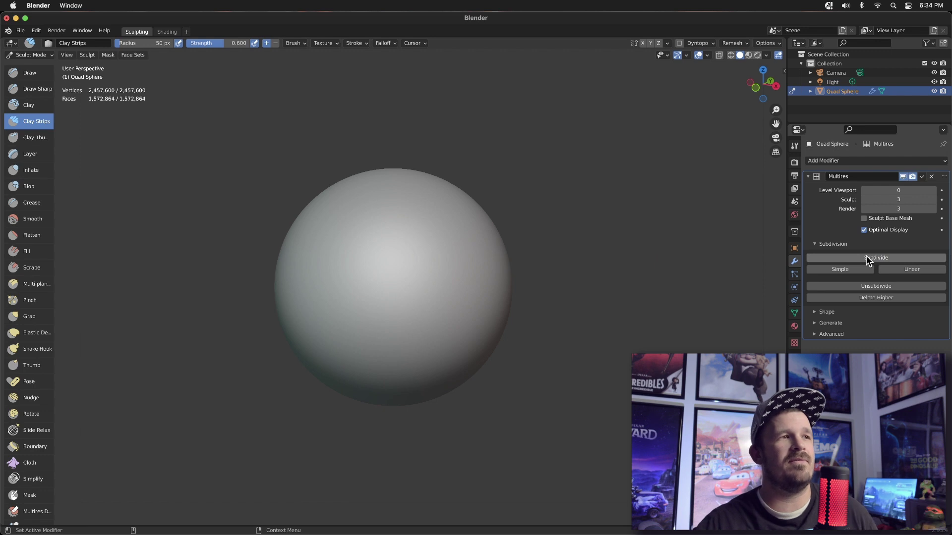
mouse_move(359, 289)
left_mouse_down()
mouse_move(438, 294)
mouse_move(448, 335)
left_mouse_up()
mouse_move(376, 236)
left_mouse_down()
mouse_move(340, 324)
mouse_move(427, 234)
mouse_move(386, 335)
mouse_move(412, 296)
mouse_move(404, 263)
left_mouse_up()
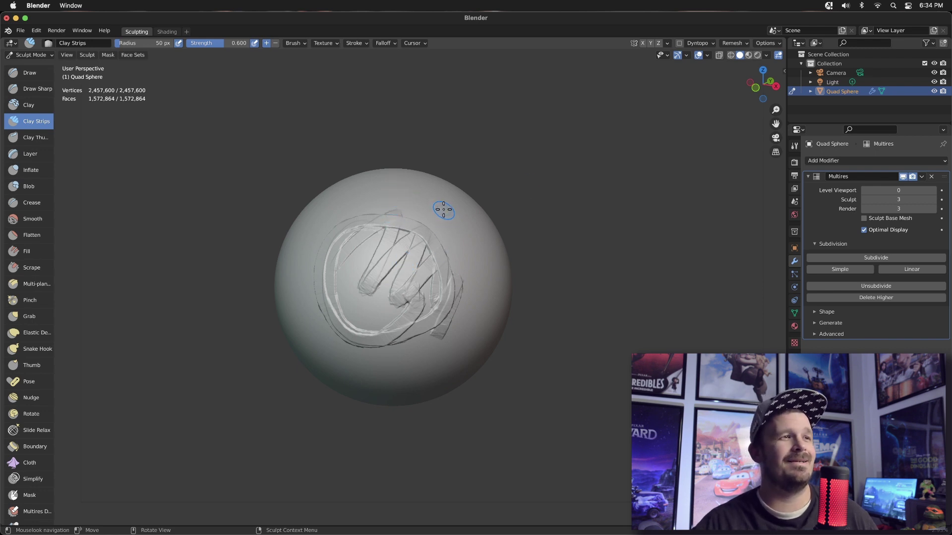
left_click_drag(444, 210, 435, 196)
mouse_move(457, 263)
left_mouse_down()
mouse_move(407, 252)
mouse_move(375, 291)
mouse_move(431, 251)
left_mouse_up()
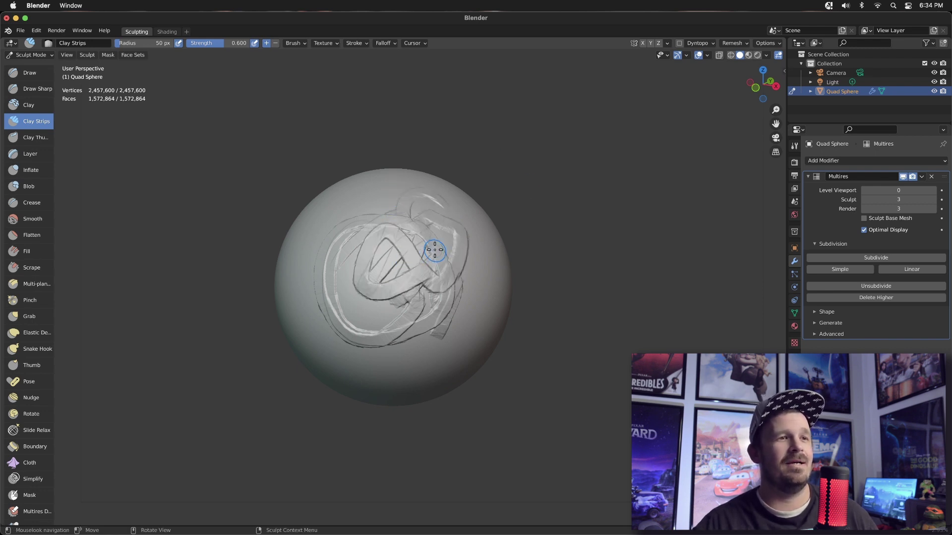
key("ctrl+z")
key("ctrl+z")
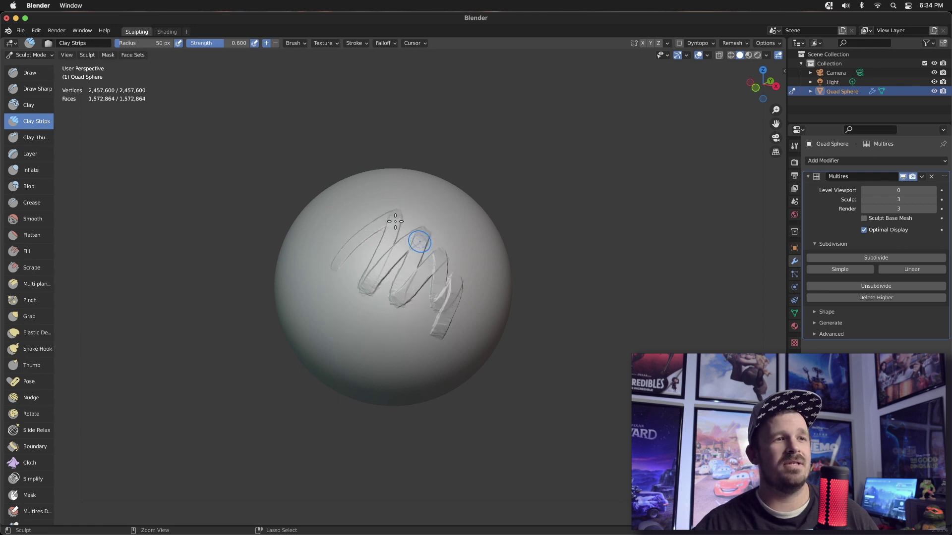
key("ctrl+z")
Try circular and looping Clay Strips strokes on the sphere at subdivision level 3, and undo them all.
mouse_move(397, 222)
left_mouse_down()
mouse_move(385, 206)
mouse_move(387, 272)
mouse_move(352, 204)
mouse_move(388, 311)
left_mouse_up()
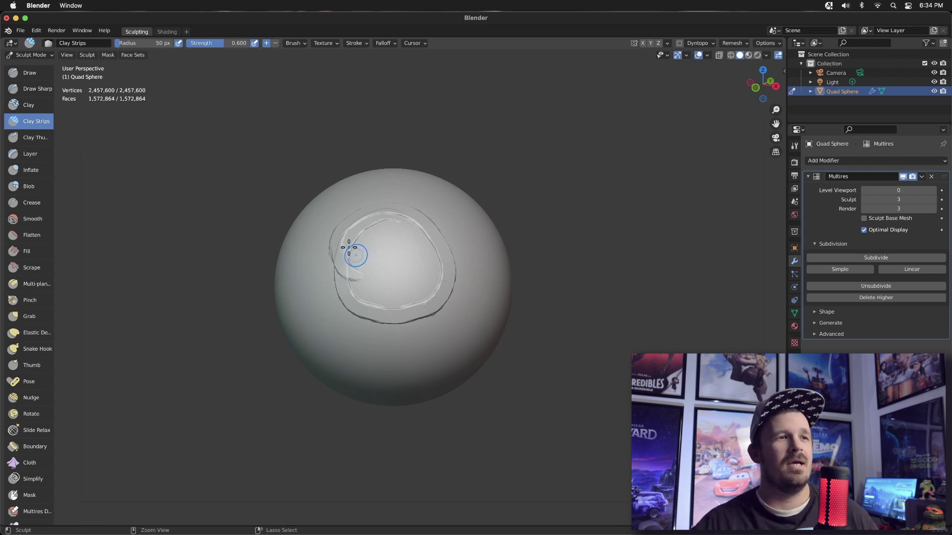
key("ctrl+z")
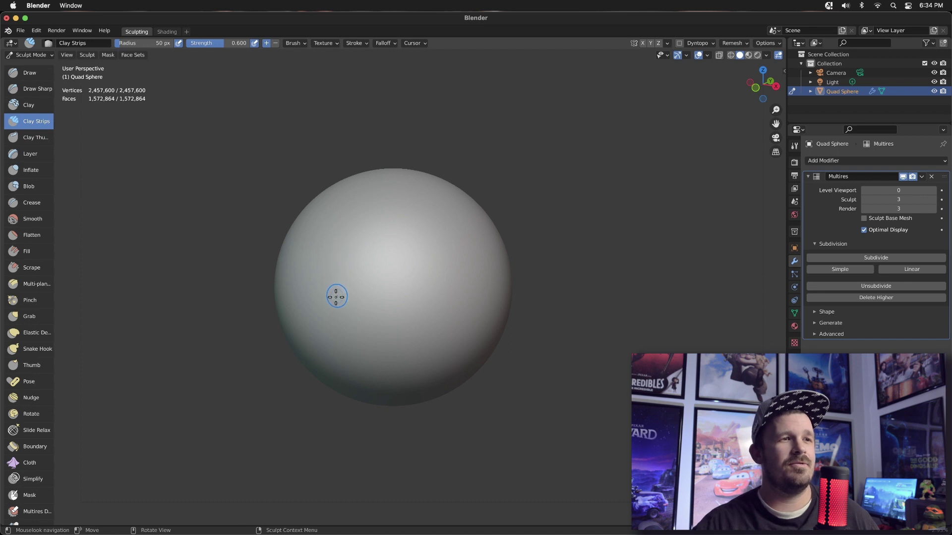
left_click_drag(334, 323, 336, 318)
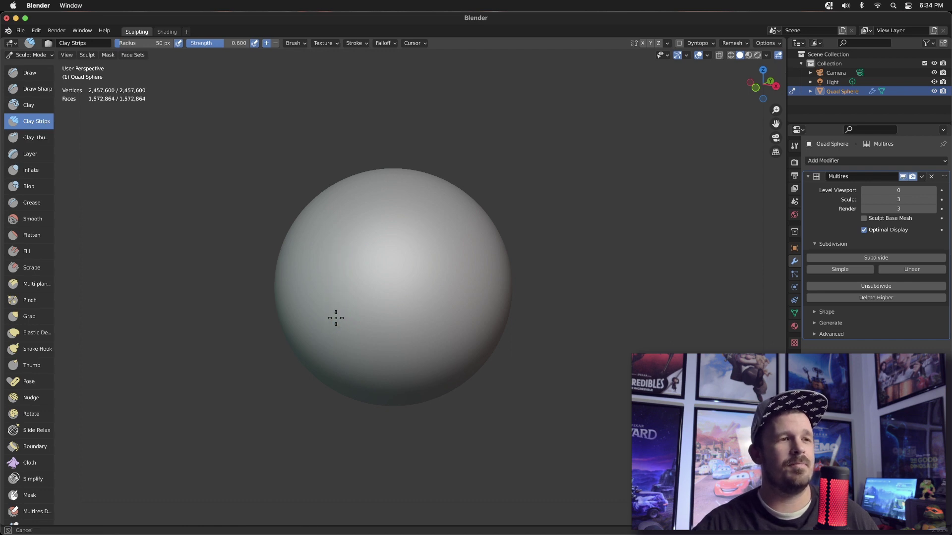
mouse_move(348, 232)
left_mouse_down()
mouse_move(372, 326)
mouse_move(331, 274)
mouse_move(377, 297)
mouse_move(391, 195)
mouse_move(434, 297)
mouse_move(447, 270)
left_mouse_up()
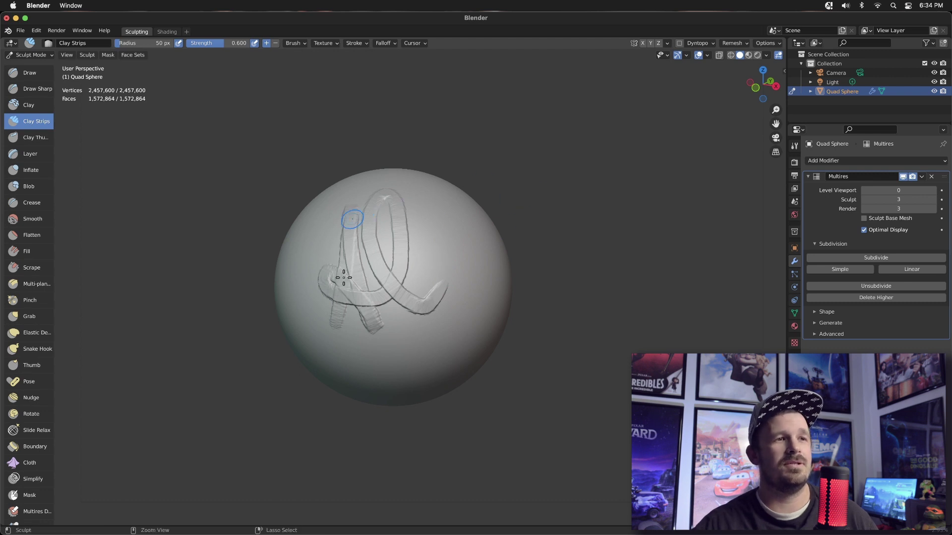
key("super+z")
mouse_move(346, 270)
left_mouse_down()
mouse_move(350, 231)
mouse_move(330, 273)
mouse_move(385, 221)
mouse_move(444, 293)
left_mouse_up()
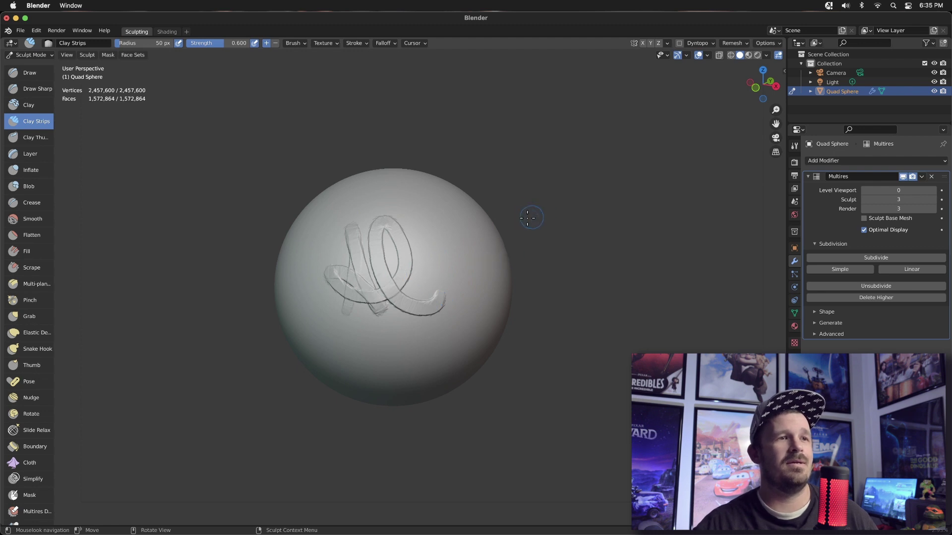
mouse_move(446, 237)
left_mouse_down()
mouse_move(464, 293)
mouse_move(297, 292)
mouse_move(396, 302)
left_mouse_up()
key("ctrl+z")
mouse_move(403, 250)
left_mouse_down()
mouse_move(429, 252)
mouse_move(429, 275)
mouse_move(425, 285)
mouse_move(383, 286)
left_mouse_up()
key("ctrl+z")
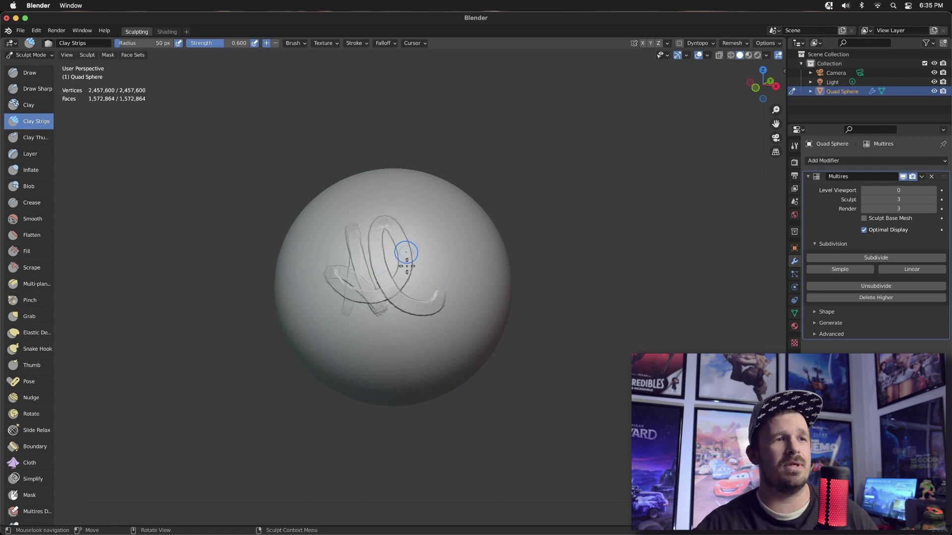
key("ctrl+z")
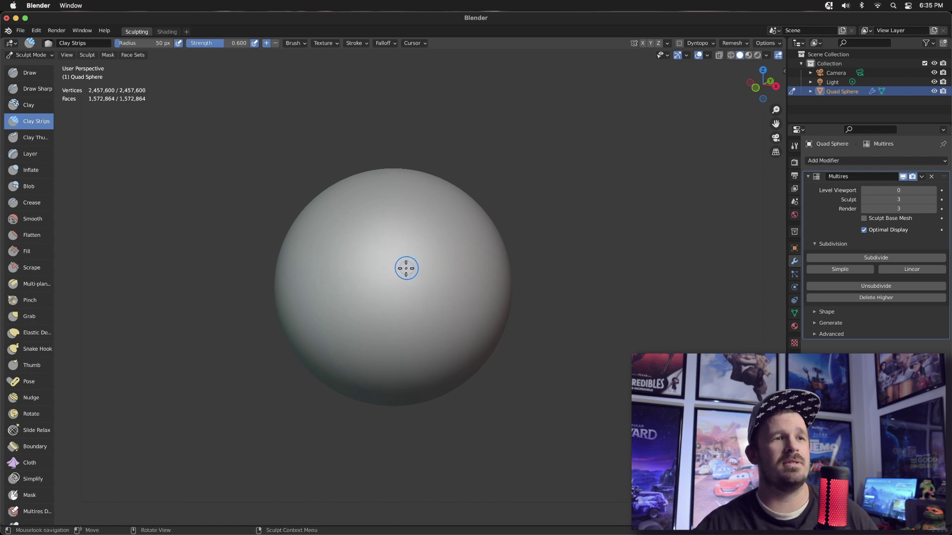
Subdivide the Multires modifier to level 4 and try dense Clay Strips strokes on the sphere, undoing them all.
left_click(877, 258)
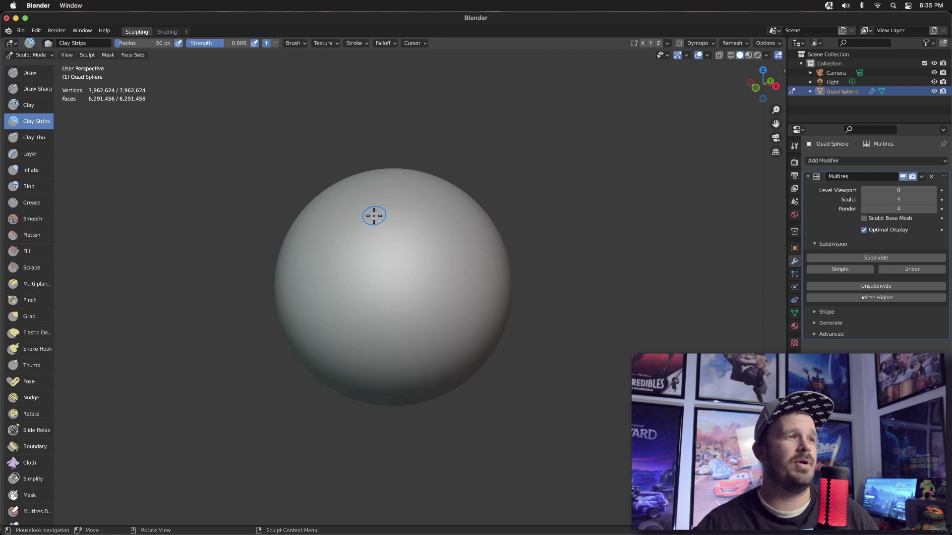
mouse_move(354, 230)
left_mouse_down()
mouse_move(351, 314)
mouse_move(394, 297)
mouse_move(414, 302)
mouse_move(436, 226)
mouse_move(364, 213)
mouse_move(425, 256)
mouse_move(449, 229)
left_mouse_up()
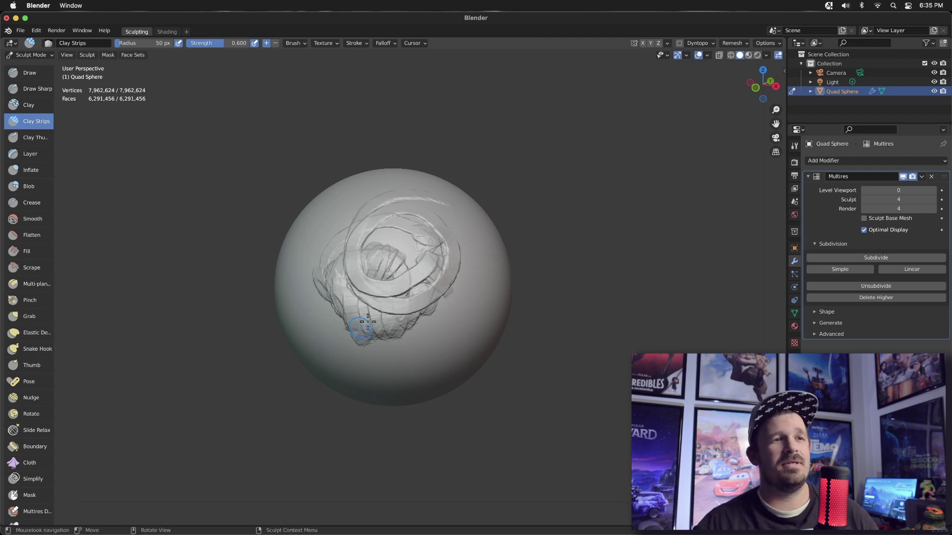
left_click_drag(359, 216, 302, 244)
mouse_move(469, 272)
left_mouse_down()
mouse_move(404, 213)
mouse_move(404, 220)
left_mouse_up()
key("ctrl+z")
key("ctrl+z")
key("ctrl+z")
key("ctrl+z")
key("ctrl+z")
key("ctrl+z")
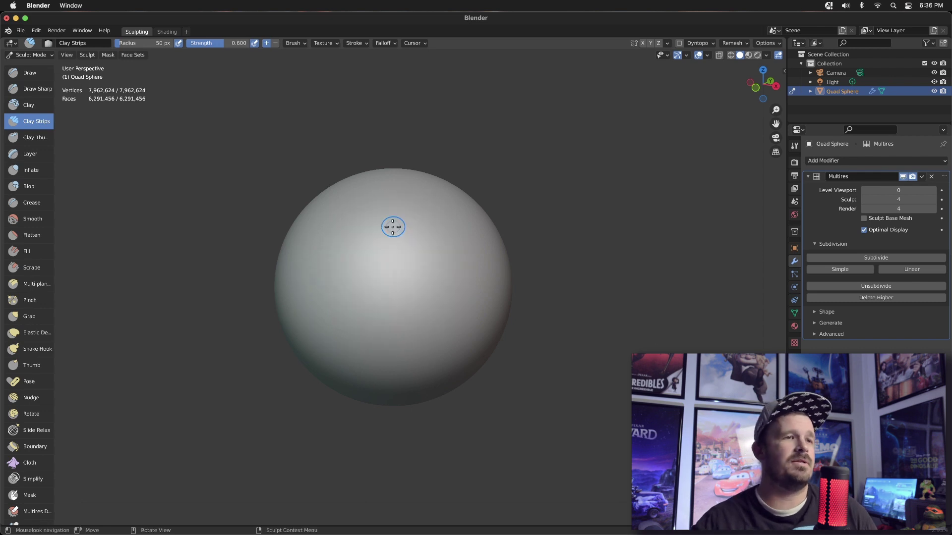
Sculpt freeform overlapping Clay Strips strokes across the front of the sphere at subdivision level 4.
mouse_move(353, 302)
left_mouse_down()
mouse_move(357, 277)
mouse_move(422, 297)
left_mouse_up()
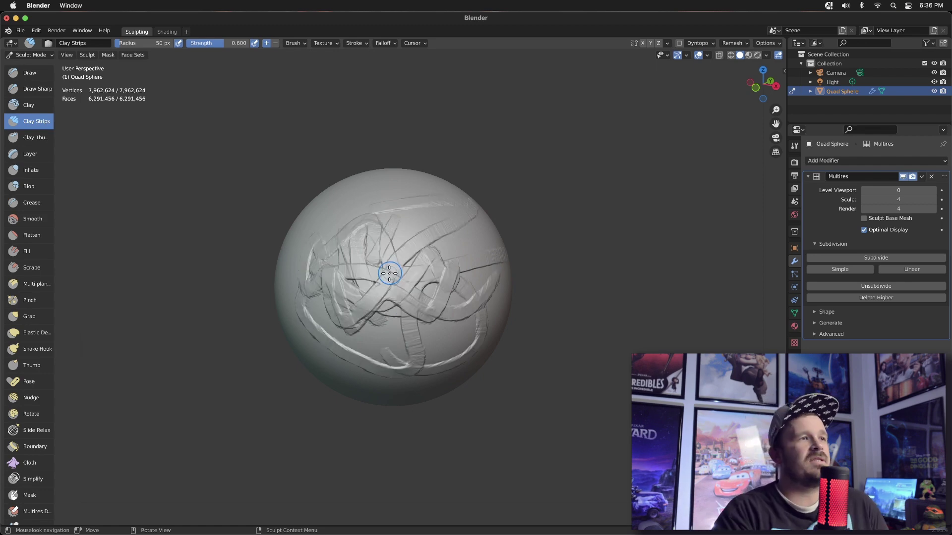
Close the current Blender session and start a new file from the Sculpting template.
left_click(7, 18)
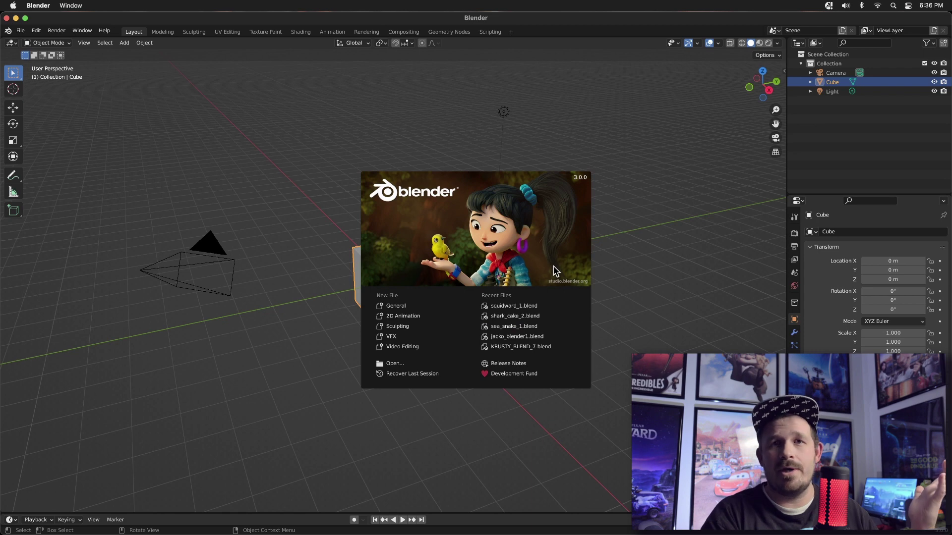
left_click(415, 325)
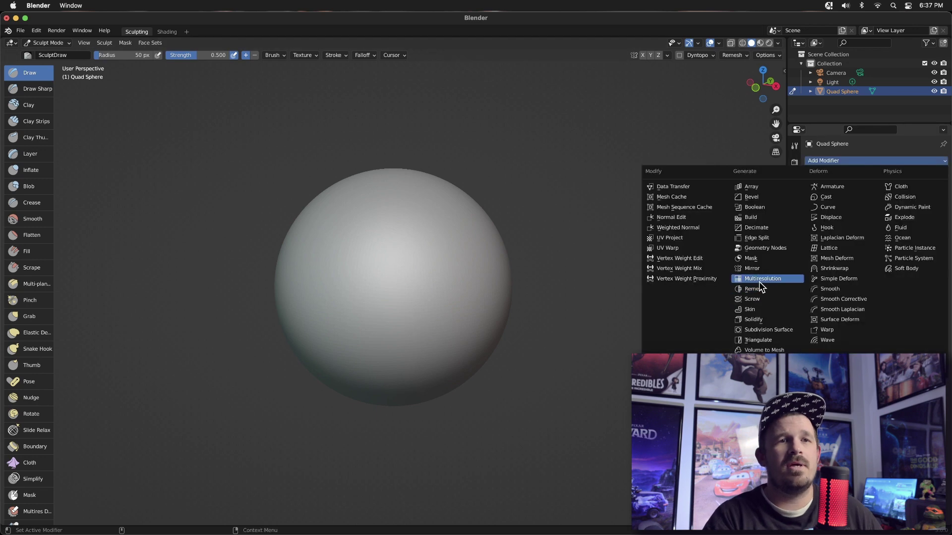
Add a Multiresolution modifier to the Quad Sphere, choose the Clay Strips brush and subdivide the modifier to level 1.
left_click(759, 278)
key("c")
left_click(876, 259)
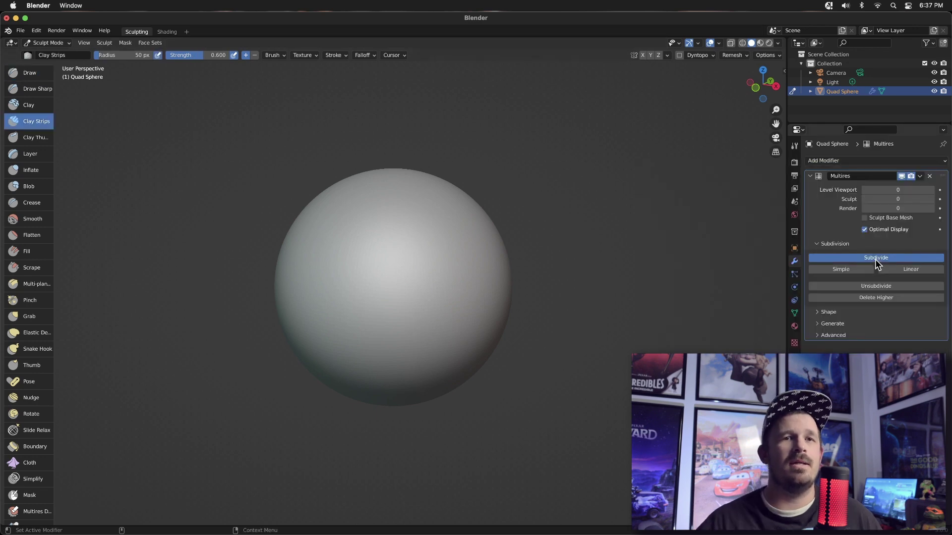
Enable the Statistics overlay in the viewport to display vertex and face counts.
left_click(712, 55)
mouse_move(720, 56)
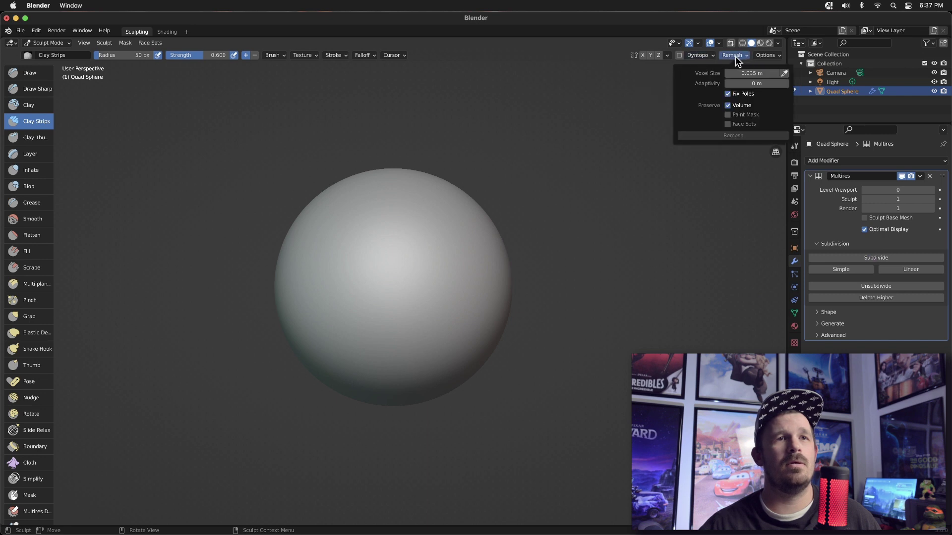
left_click(668, 56)
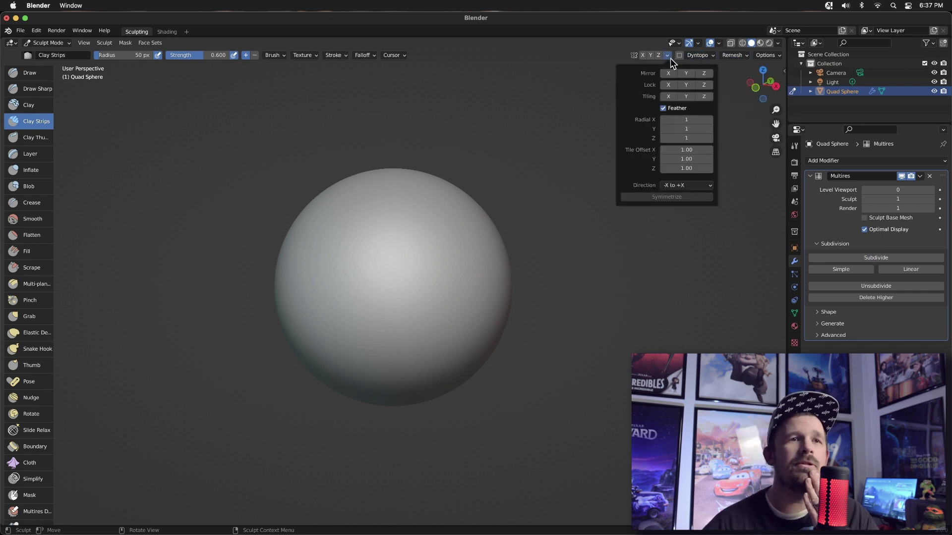
left_click(668, 58)
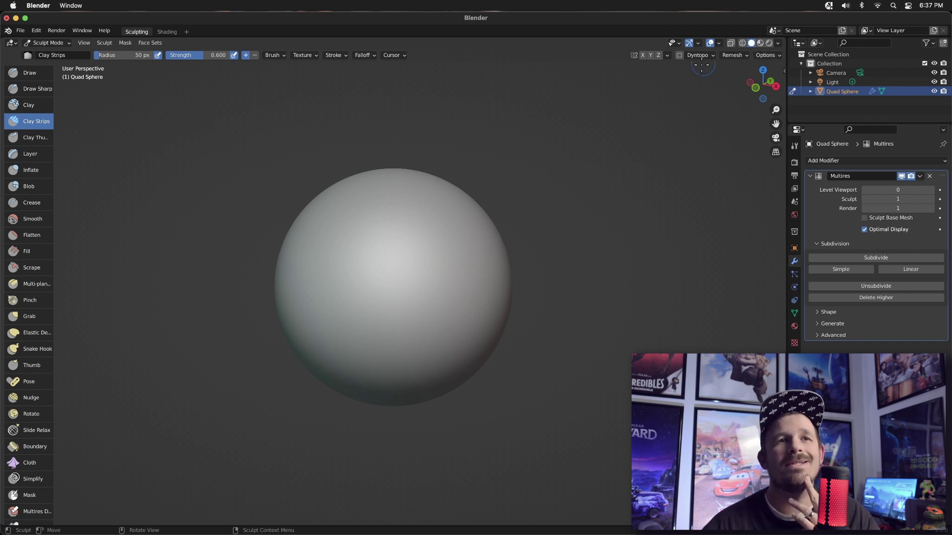
left_click(721, 43)
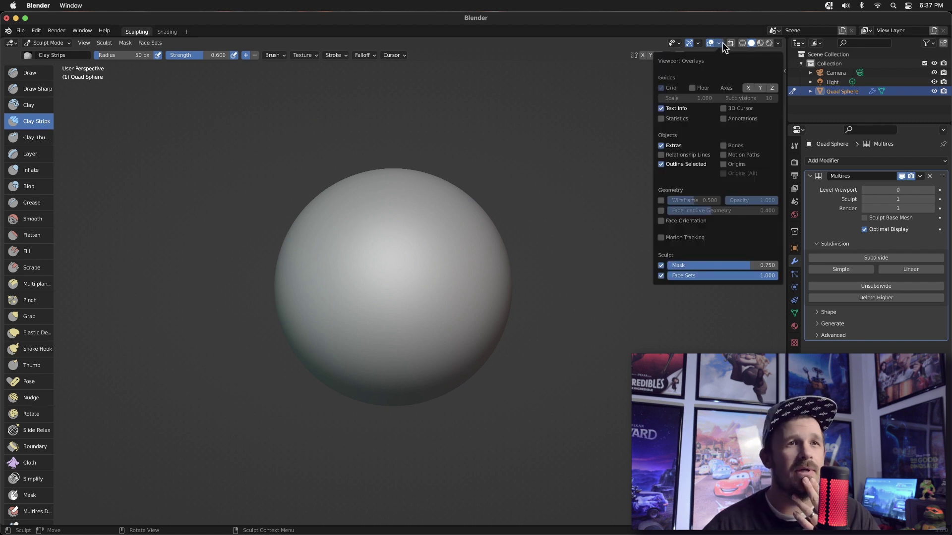
left_click(665, 119)
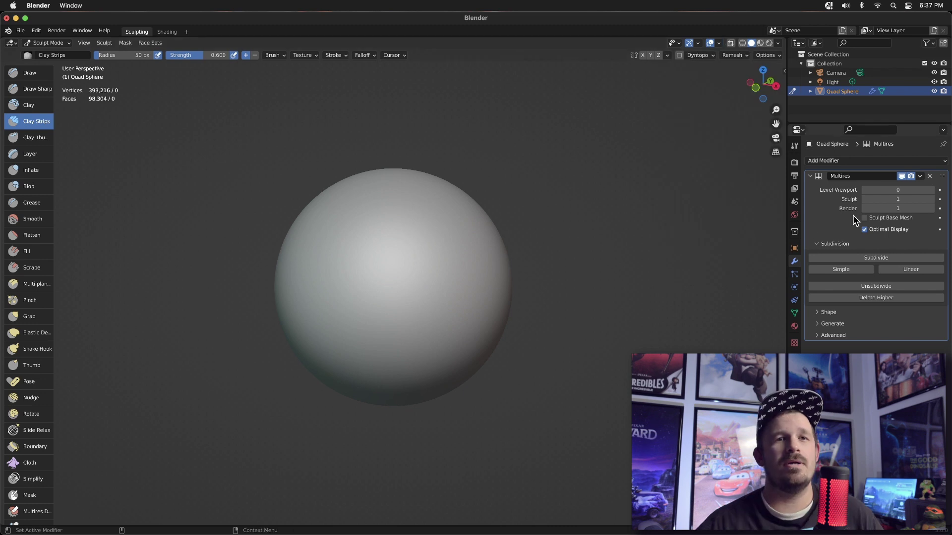
Subdivide the Multires modifier to level 2 and set the Clay Strips brush radius to 66 px.
left_click(878, 259)
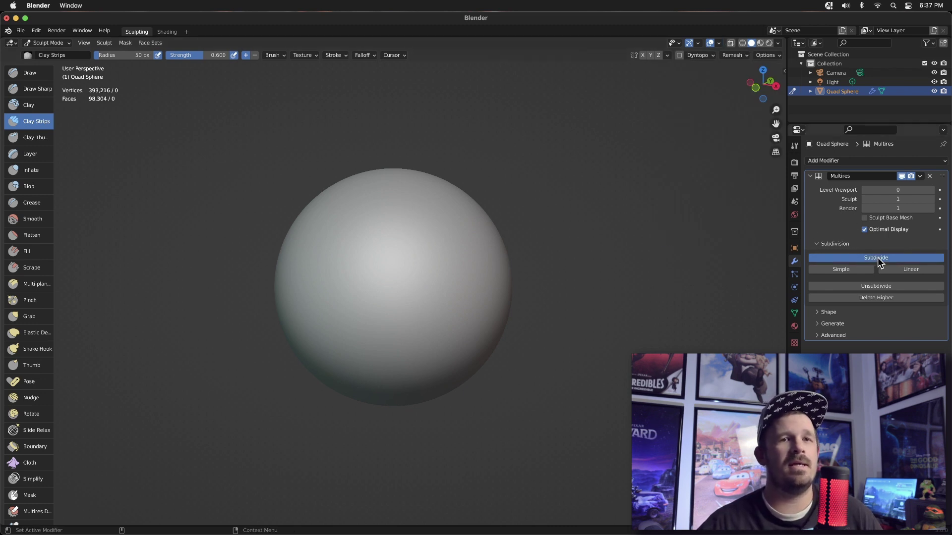
key("f")
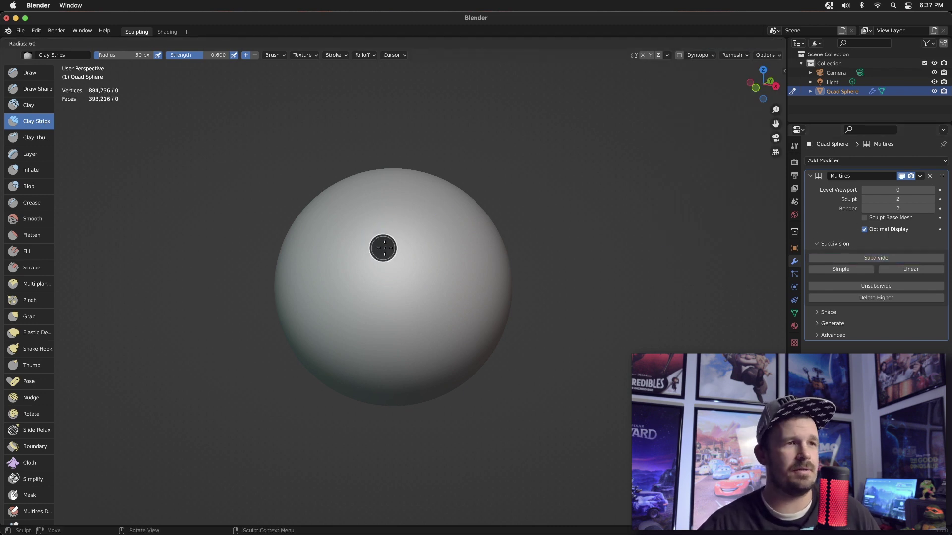
left_click(382, 249)
Try circular and looping Clay Strips strokes on the sphere at subdivision level 2, and undo them all.
mouse_move(384, 247)
left_mouse_down()
mouse_move(399, 229)
mouse_move(456, 264)
mouse_move(425, 212)
left_mouse_up()
key("ctrl+z")
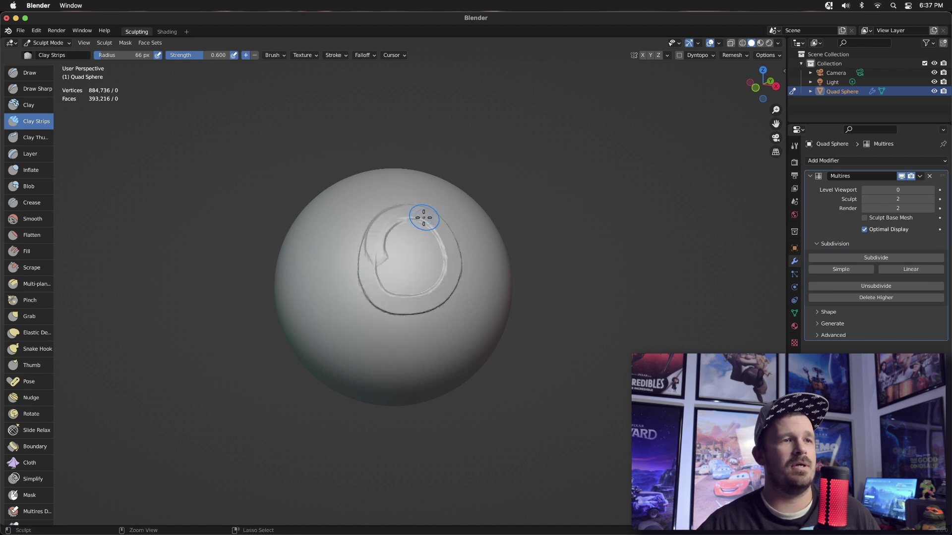
key("ctrl+z")
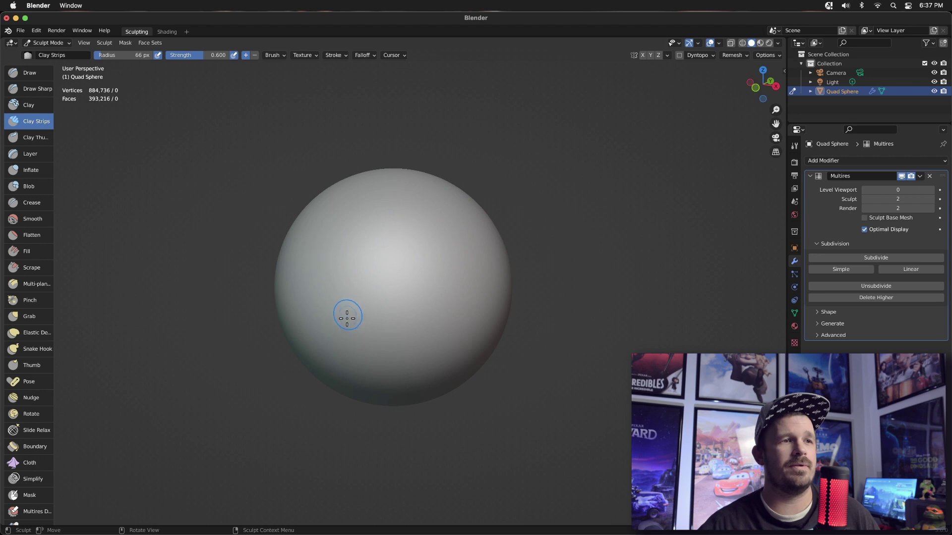
mouse_move(347, 318)
left_mouse_down()
mouse_move(378, 319)
mouse_move(408, 266)
mouse_move(385, 288)
left_mouse_up()
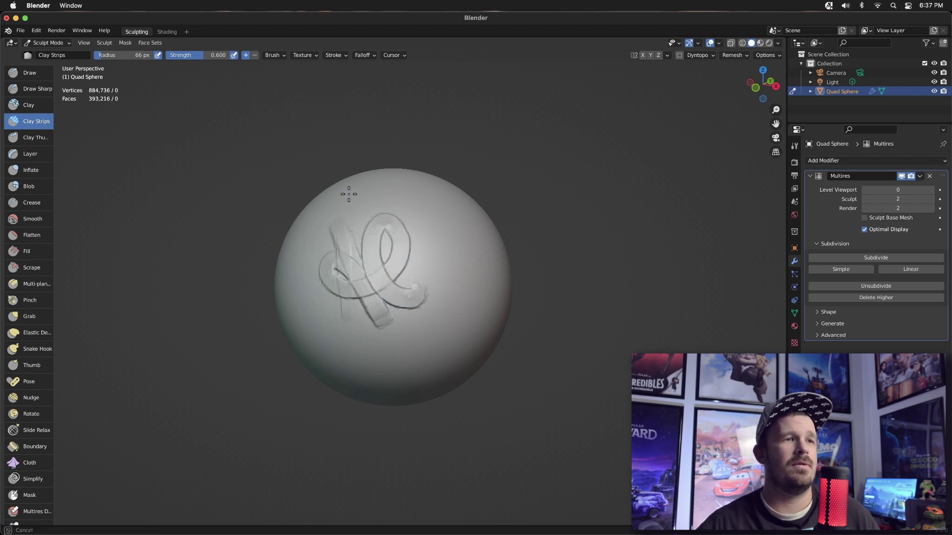
mouse_move(349, 194)
left_mouse_down()
mouse_move(456, 218)
mouse_move(466, 268)
left_mouse_up()
mouse_move(452, 308)
left_mouse_down()
mouse_move(307, 340)
mouse_move(319, 296)
left_mouse_up()
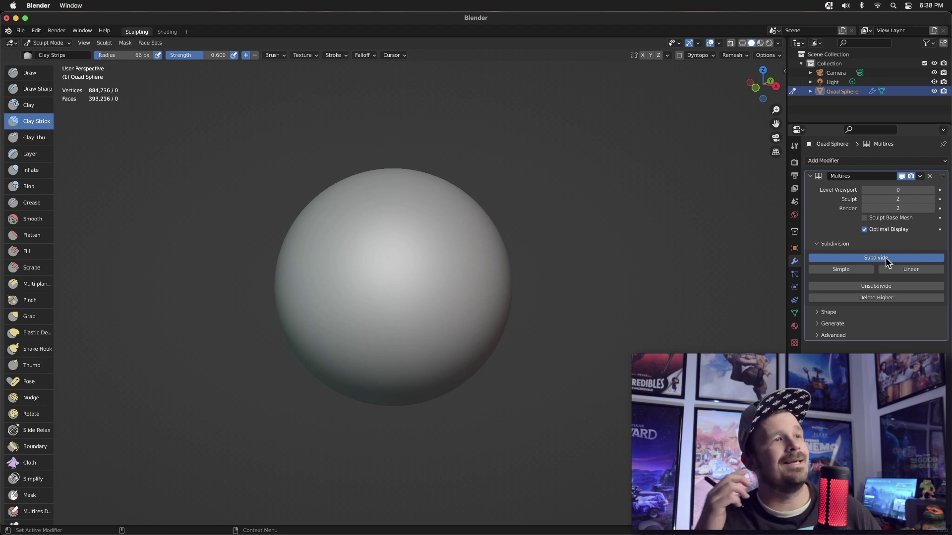
Subdivide the Multires modifier to level 3, try a spiral of Clay Strips strokes on the sphere's front, and undo it.
left_click(886, 258)
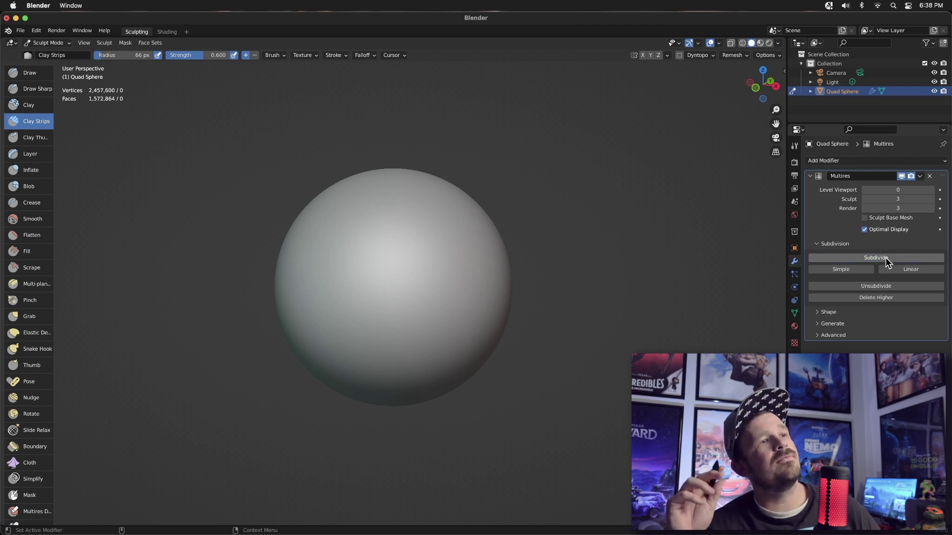
mouse_move(375, 244)
left_mouse_down()
mouse_move(401, 309)
mouse_move(377, 248)
mouse_move(409, 221)
mouse_move(390, 206)
mouse_move(389, 310)
mouse_move(395, 250)
mouse_move(369, 254)
mouse_move(398, 269)
mouse_move(383, 274)
mouse_move(419, 275)
mouse_move(402, 244)
mouse_move(406, 192)
mouse_move(352, 210)
mouse_move(375, 193)
mouse_move(355, 210)
mouse_move(382, 238)
mouse_move(479, 291)
mouse_move(483, 240)
left_mouse_up()
key("ctrl+z")
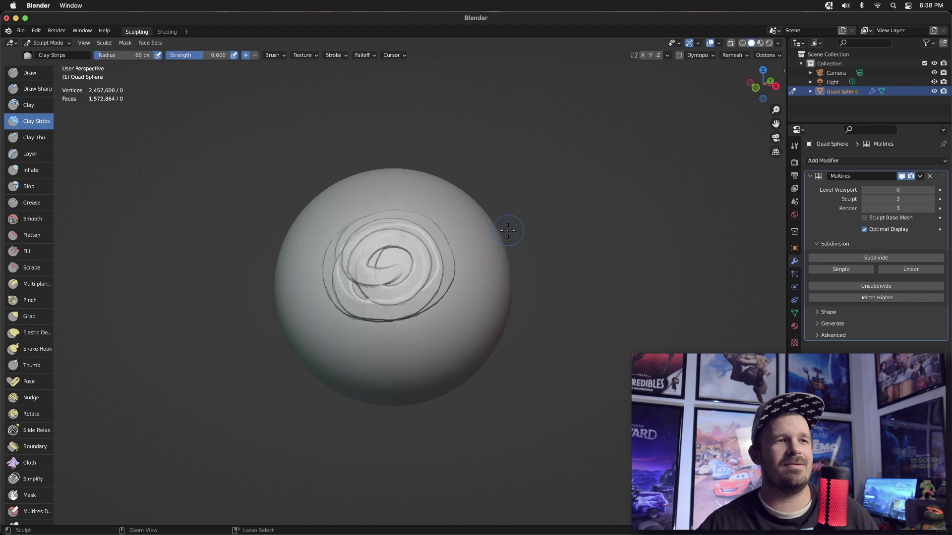
key("ctrl+z")
key("ctrl+z")
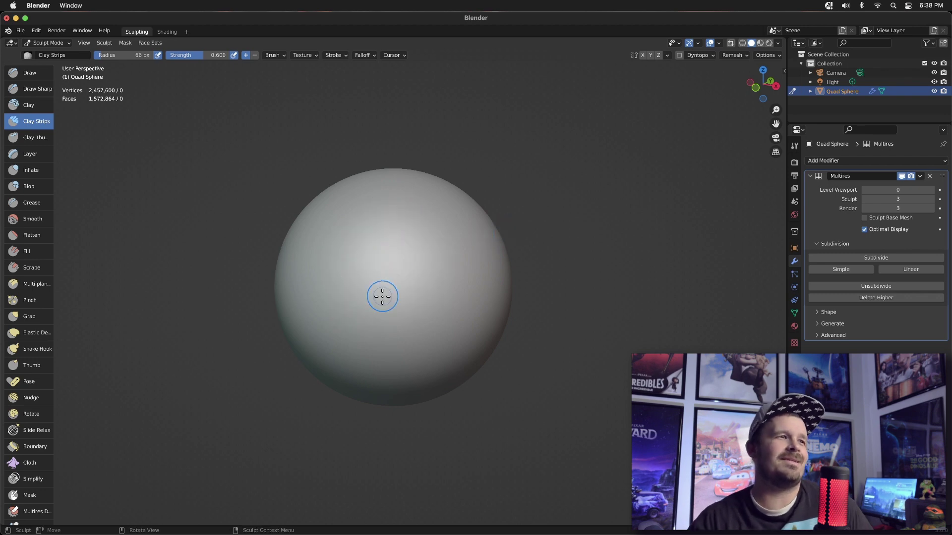
Try freeform Clay Strips strokes across the sphere at subdivision level 3, and undo them.
mouse_move(340, 322)
left_mouse_down()
mouse_move(334, 230)
mouse_move(419, 302)
mouse_move(439, 282)
left_mouse_up()
mouse_move(393, 229)
left_mouse_down()
mouse_move(371, 238)
mouse_move(442, 239)
mouse_move(485, 276)
left_mouse_up()
key("ctrl+z")
key("ctrl+z")
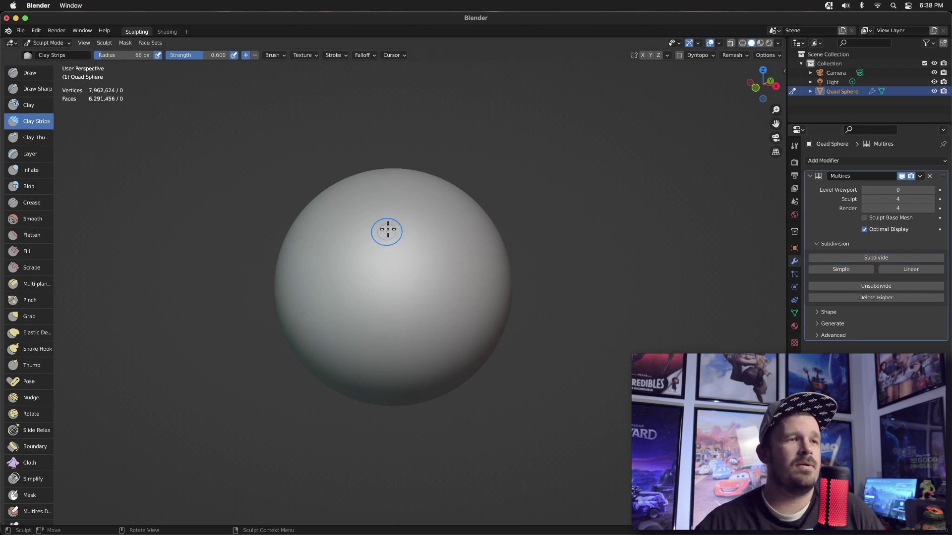
Try a circular stroke and dense overlapping Clay Strips strokes on the sphere at subdivision level 4, undoing them all.
mouse_move(392, 213)
left_mouse_down()
mouse_move(350, 266)
mouse_move(416, 216)
mouse_move(394, 225)
left_mouse_up()
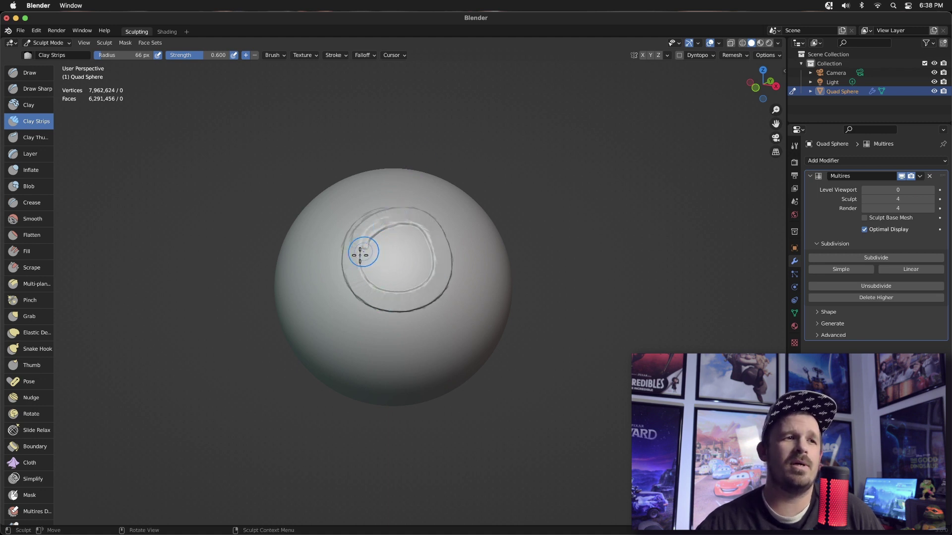
mouse_move(351, 256)
left_mouse_down()
mouse_move(369, 243)
mouse_move(347, 273)
mouse_move(441, 270)
mouse_move(340, 270)
mouse_move(375, 277)
mouse_move(346, 256)
mouse_move(375, 281)
mouse_move(363, 220)
mouse_move(391, 267)
mouse_move(405, 208)
mouse_move(428, 231)
mouse_move(411, 275)
mouse_move(496, 304)
left_mouse_up()
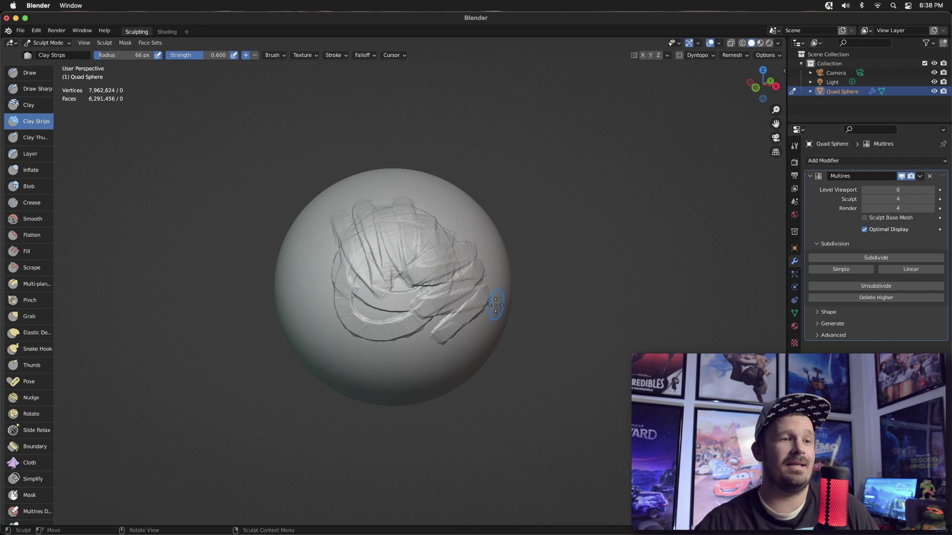
key("ctrl+z")
key("ctrl+z")
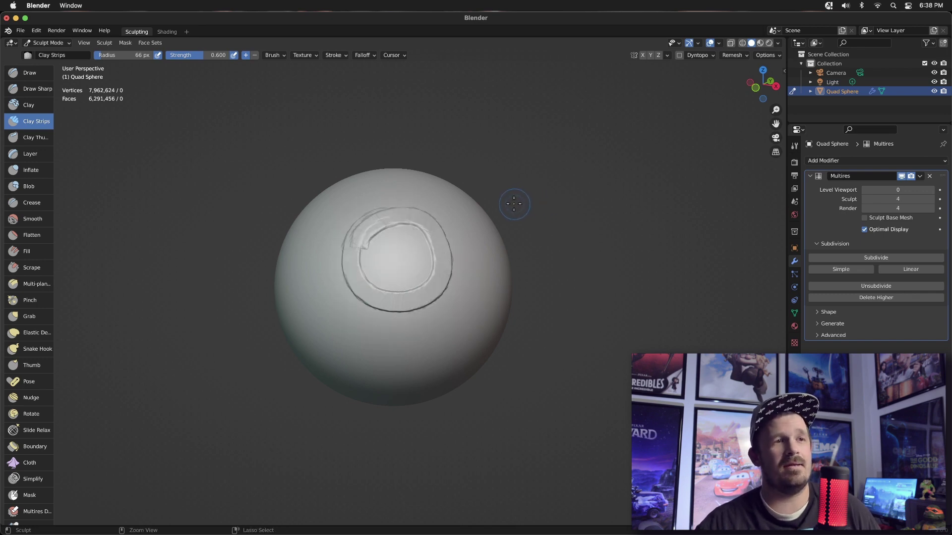
key("ctrl+z")
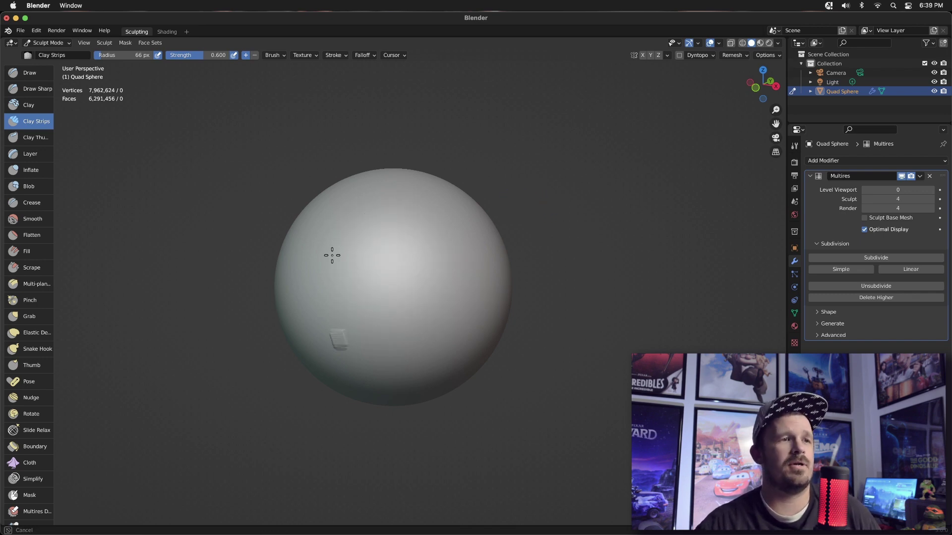
Sculpt looping, overlapping Clay Strips strokes across the middle of the sphere's front at subdivision level 4.
mouse_move(330, 254)
left_mouse_down()
mouse_move(388, 299)
mouse_move(440, 272)
mouse_move(444, 290)
left_mouse_up()
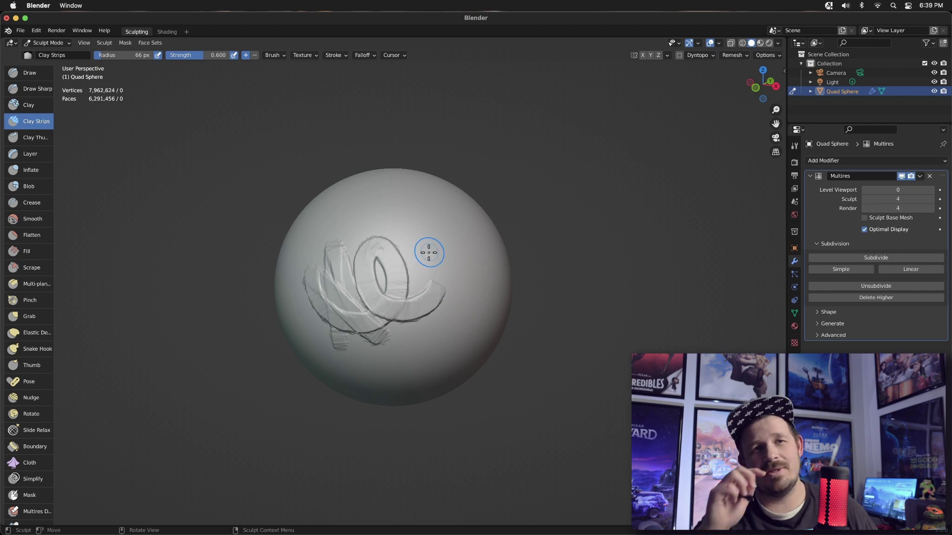